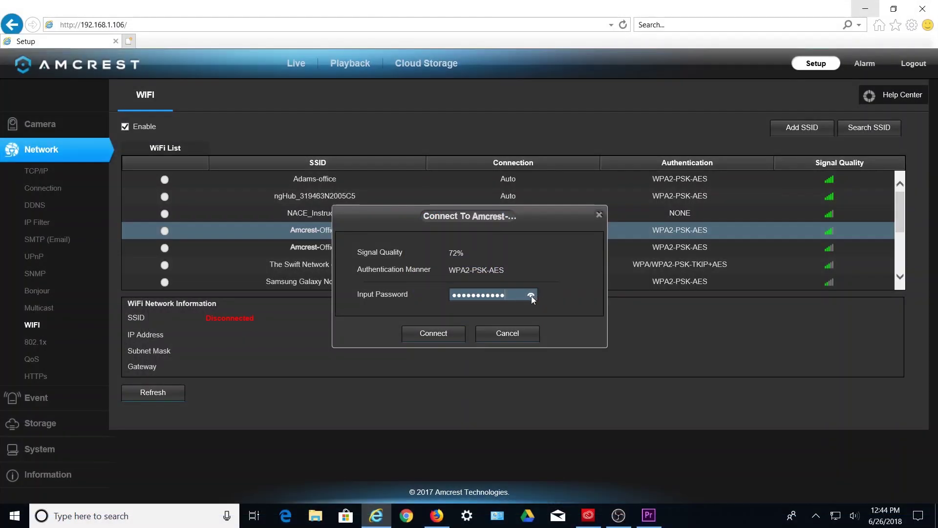
Connect the camera to the Amcrest-Office WiFi network with the entered password.
{"action": "left_click", "coordinate": [434, 333]}
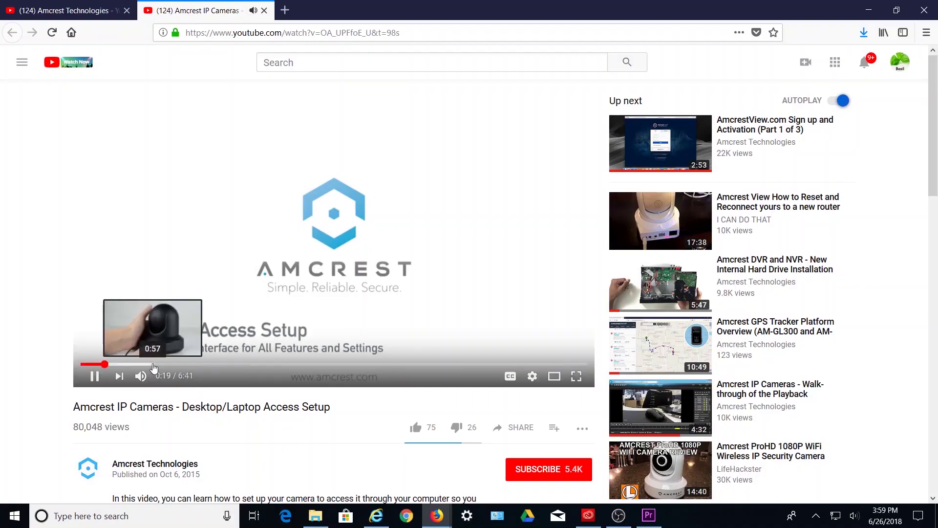
Seek the Amcrest Web View tutorial video ahead to the Web View login and live view scene.
{"action": "left_click", "coordinate": [151, 364]}
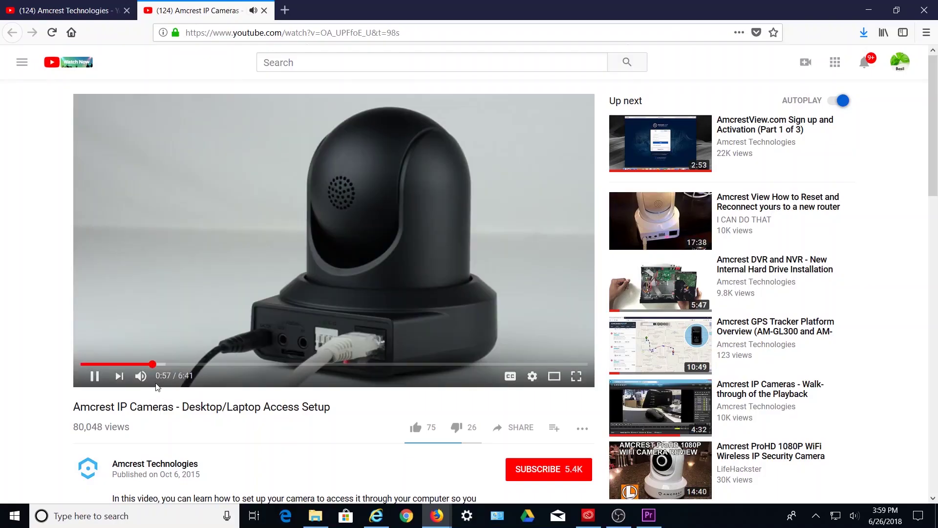
{"action": "left_click", "coordinate": [523, 364]}
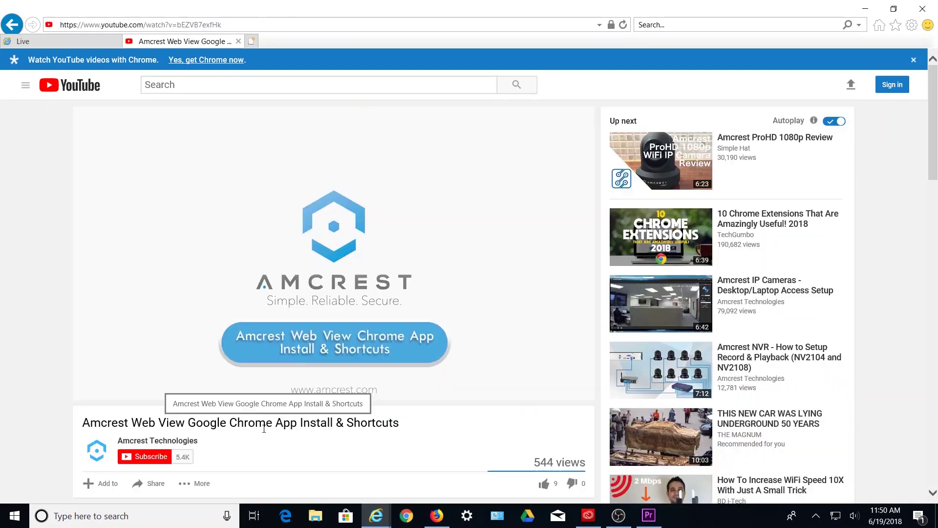
{"action": "left_click_drag", "start_coordinate": [323, 397], "coordinate": [400, 396]}
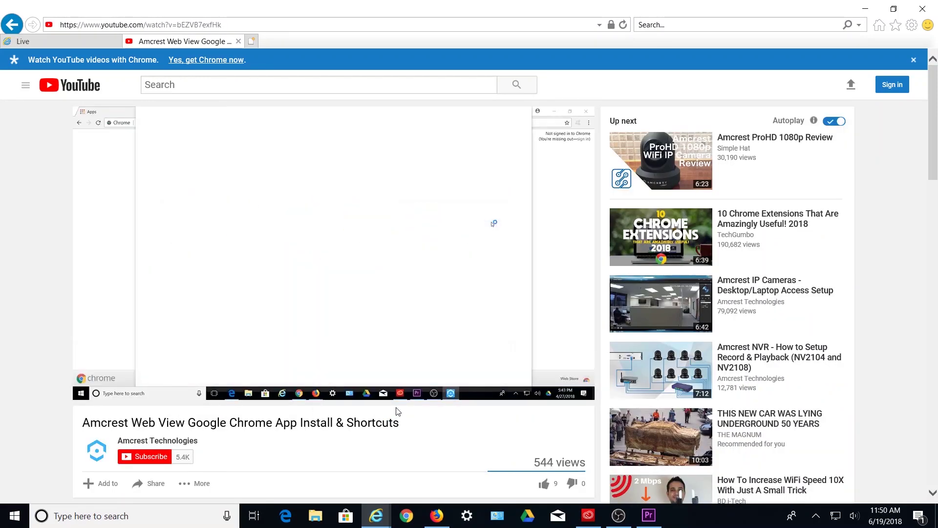
Jump the tutorial to the live view, then enable WiFi under Setup > Network > WIFI.
{"action": "mouse_move", "coordinate": [333, 383]}
{"action": "left_click", "coordinate": [429, 383]}
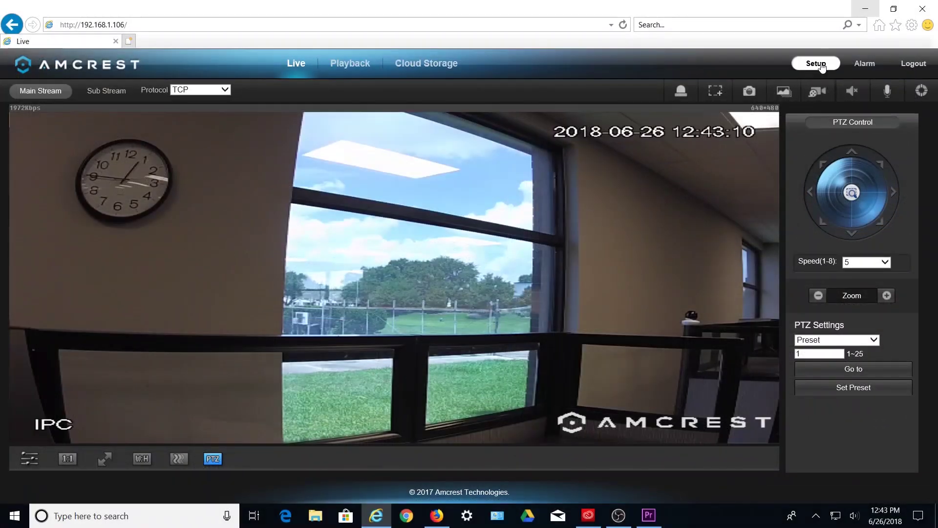
{"action": "left_click", "coordinate": [829, 65]}
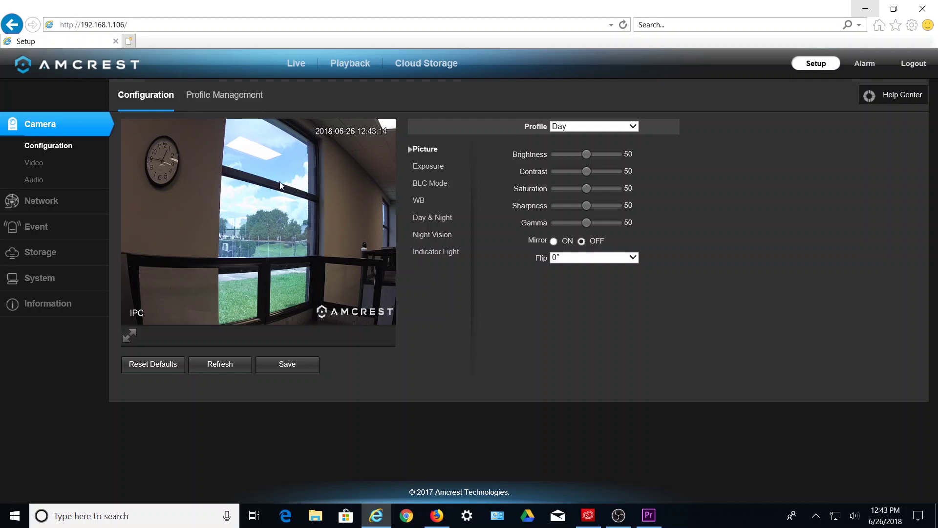
{"action": "left_click", "coordinate": [91, 203]}
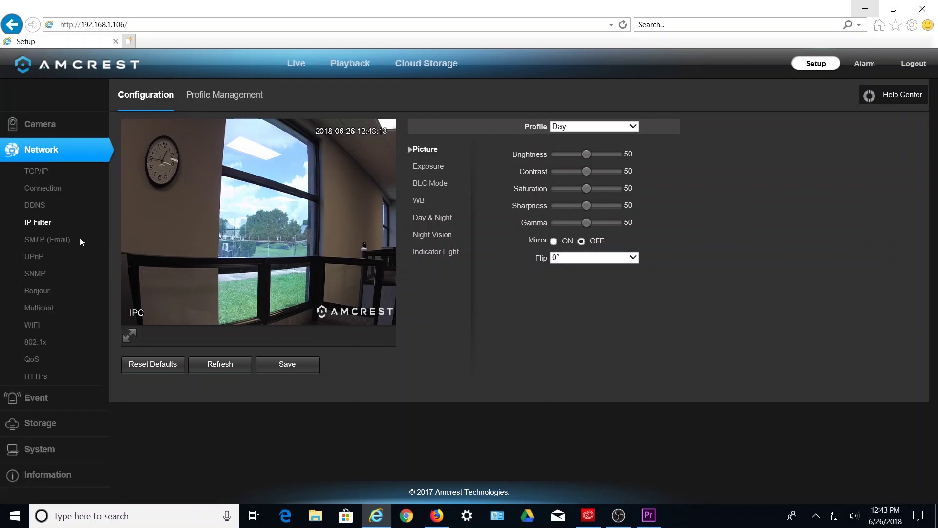
{"action": "left_click", "coordinate": [35, 324]}
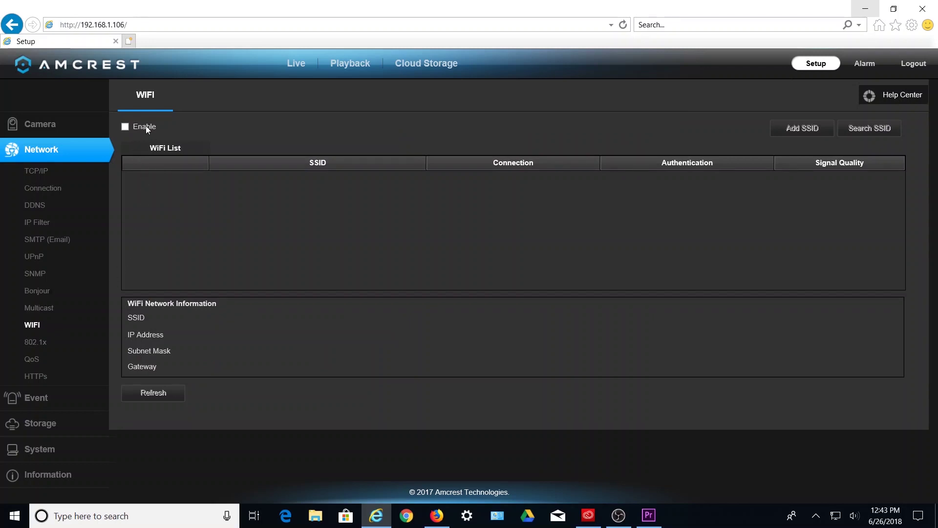
{"action": "left_click", "coordinate": [126, 127]}
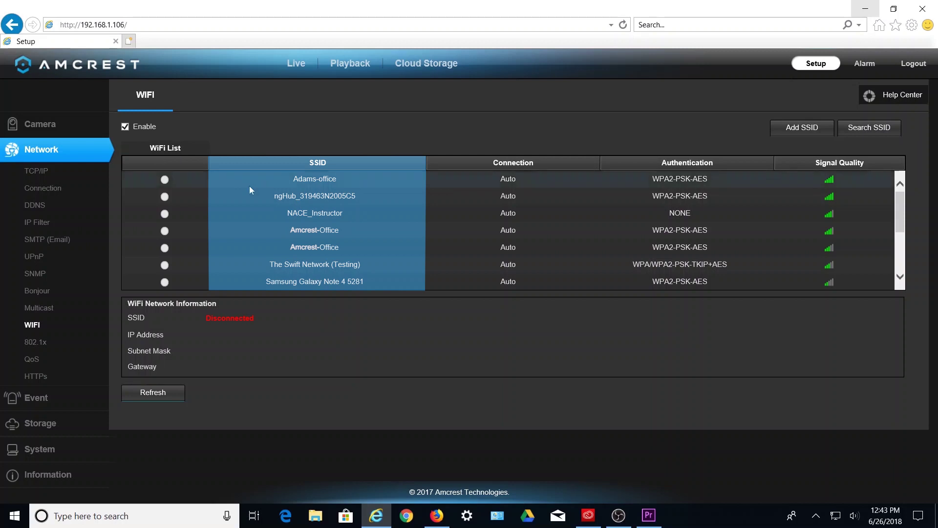
Join Amcrest-Office with its password, getting IP 10.0.31.197 and gateway 10.0.0.1.
{"action": "double_click", "coordinate": [346, 232]}
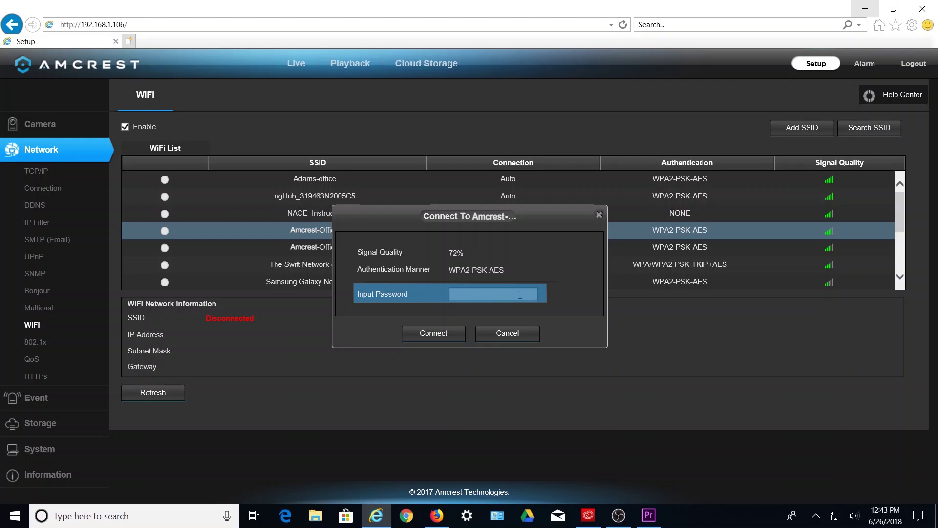
{"action": "type", "text": "•••"}
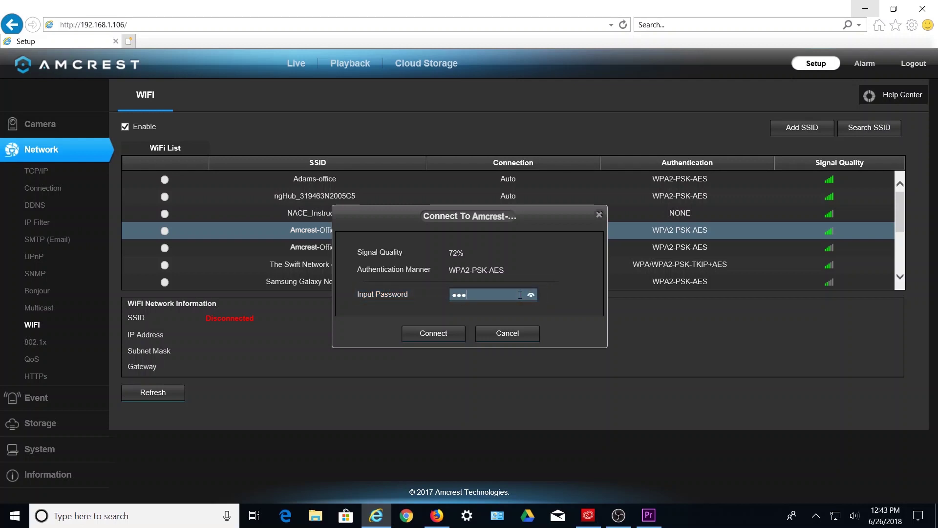
{"action": "type", "text": "••••"}
{"action": "left_click", "coordinate": [433, 332]}
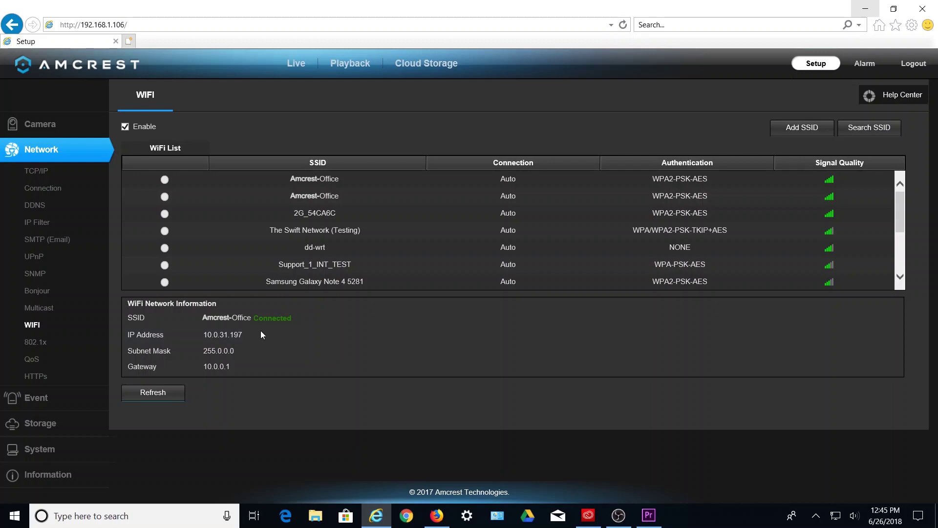
Log out of the Amcrest camera web interface.
{"action": "left_click", "coordinate": [296, 63]}
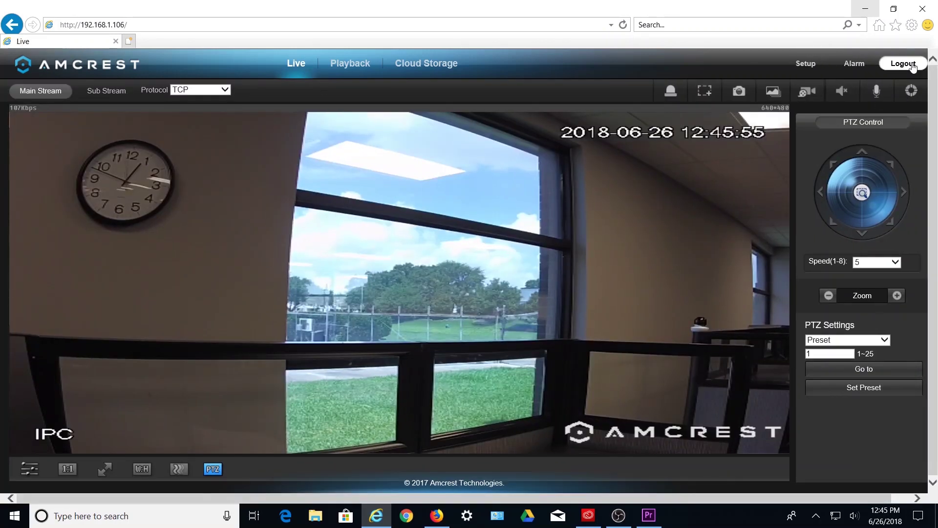